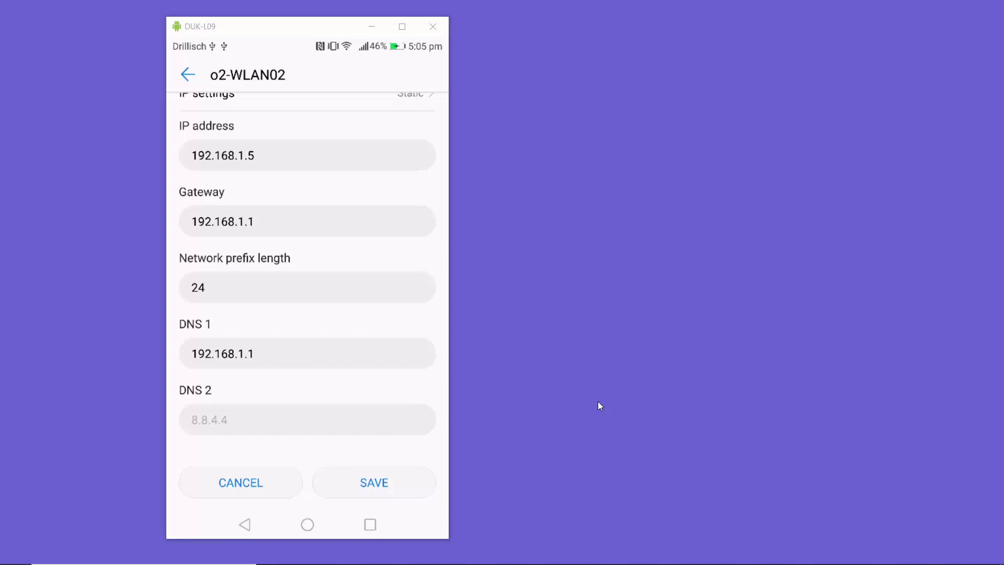
# Switch to the Lifewire public DNS list in the browser and highlight Cloudflare's and Google's addresses and the primary and secondary DNS column headings.
pyautogui.hotkey('alt', 'Tab')
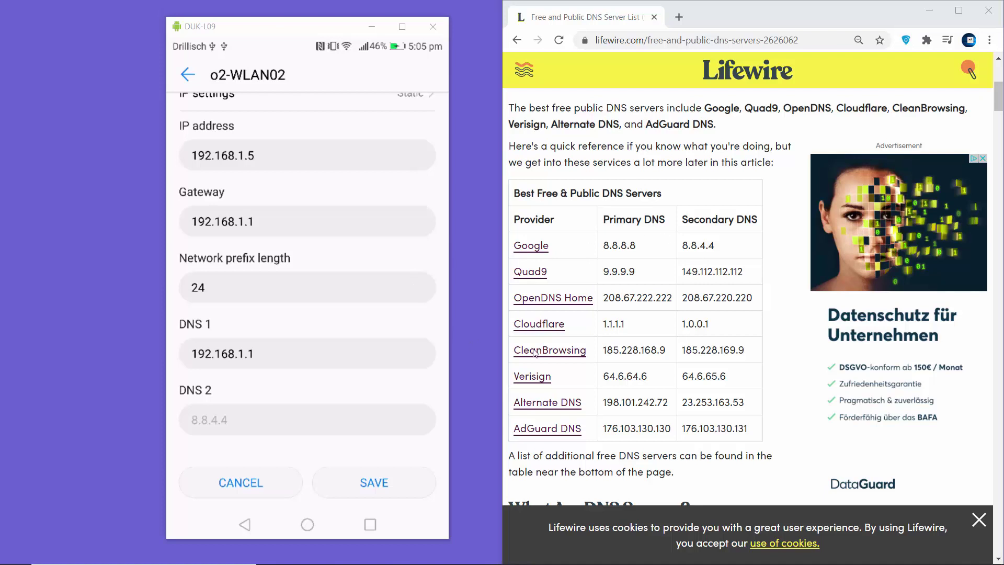
pyautogui.click(798, 47)
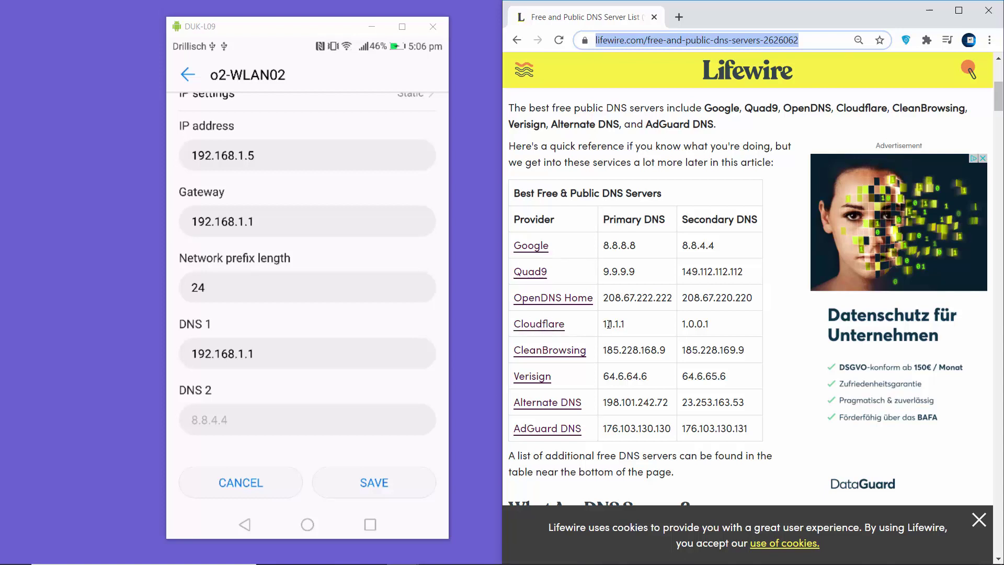
pyautogui.moveTo(604, 324); pyautogui.dragTo(713, 311)
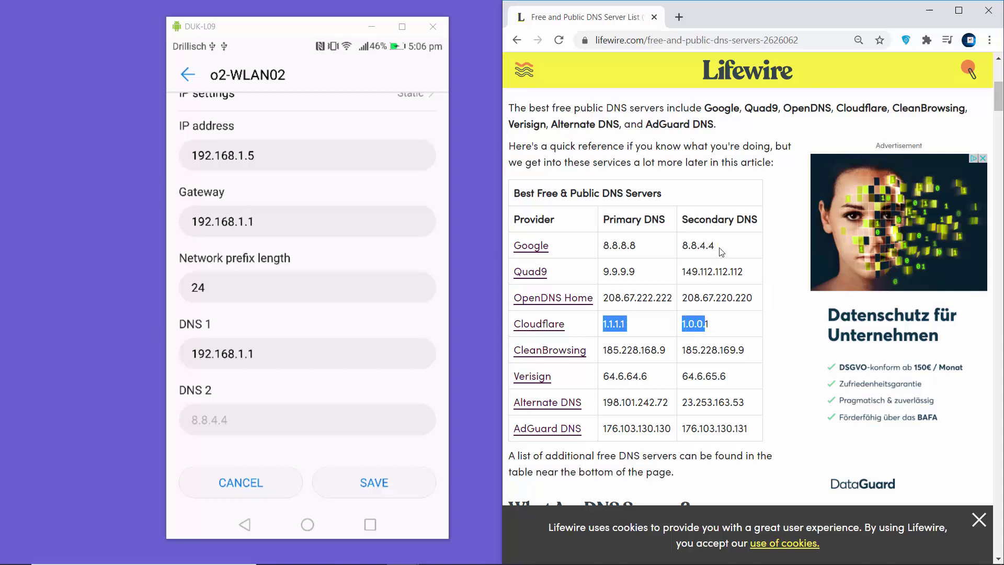
pyautogui.moveTo(722, 250); pyautogui.dragTo(605, 247)
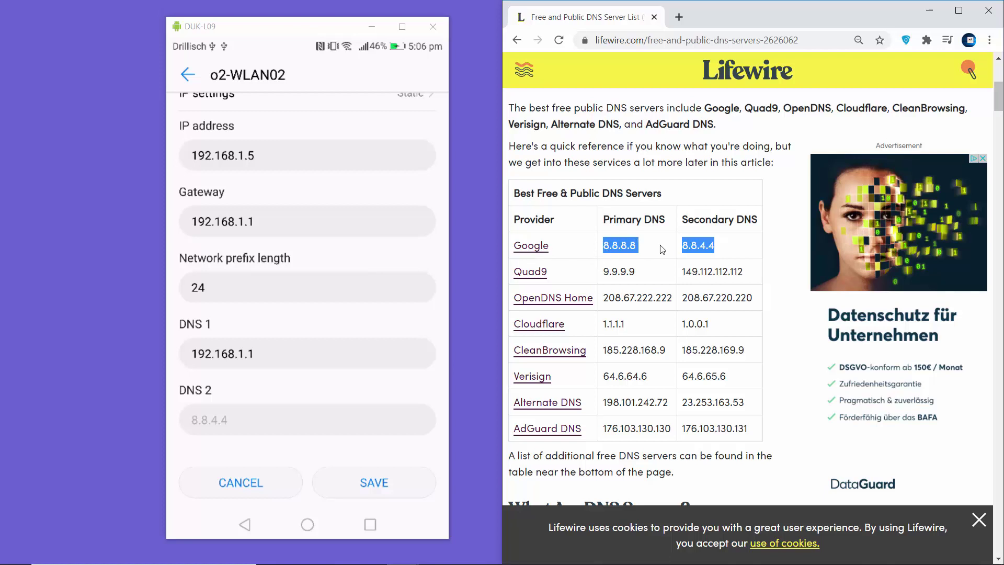
pyautogui.click(605, 218)
pyautogui.moveTo(605, 219); pyautogui.dragTo(736, 221)
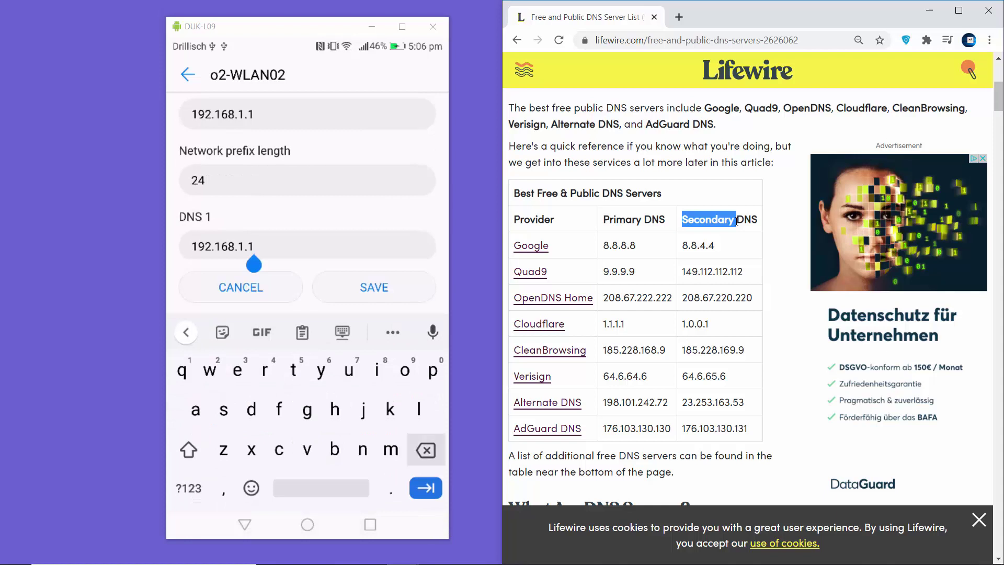
# Replace the DNS 1 address of the o2-WLAN02 network with Google's primary DNS, 8.8.8.8.
pyautogui.press('BackSpace')
pyautogui.press('BackSpace')
pyautogui.press('BackSpace')
pyautogui.press('BackSpace')
pyautogui.press('BackSpace')
pyautogui.press('BackSpace')
pyautogui.press('BackSpace')
pyautogui.press('BackSpace')
pyautogui.press('BackSpace')
pyautogui.press('BackSpace')
pyautogui.press('BackSpace')
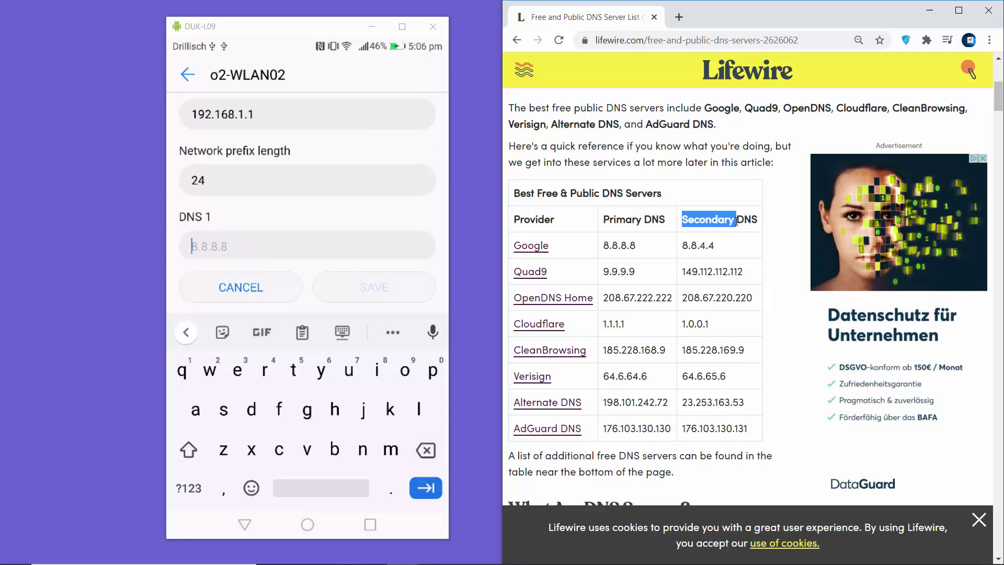
pyautogui.moveTo(603, 245); pyautogui.dragTo(631, 249)
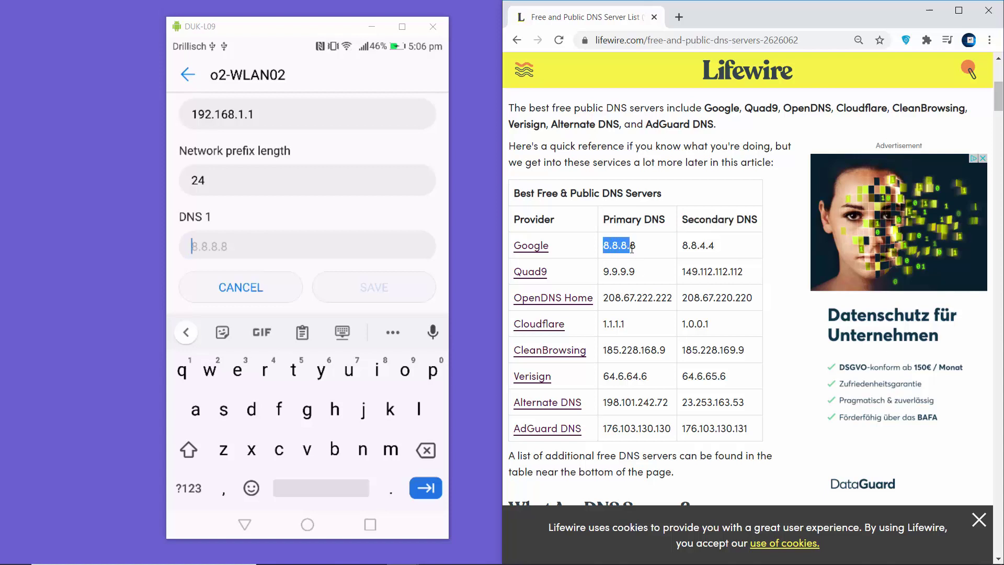
pyautogui.moveTo(627, 324); pyautogui.dragTo(605, 328)
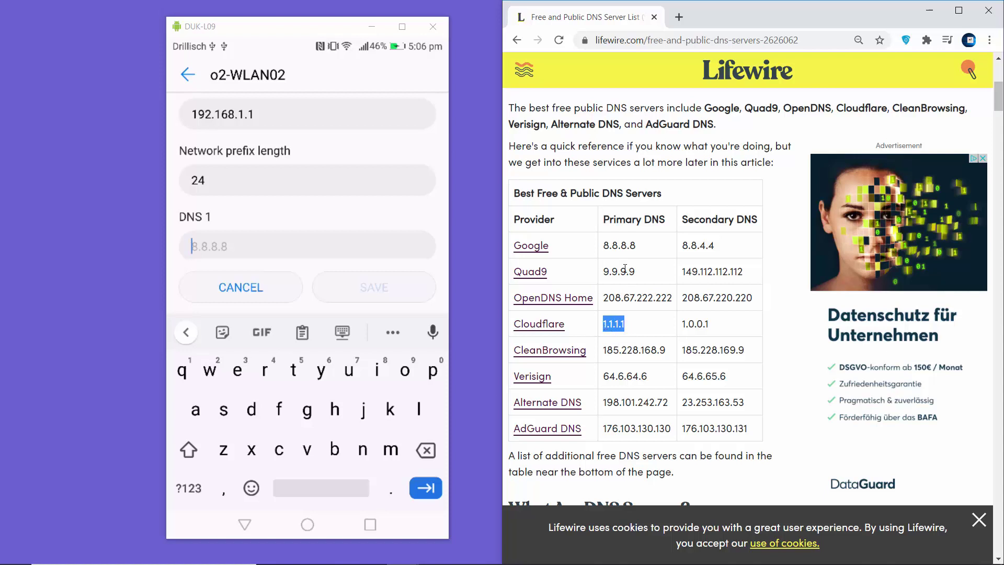
pyautogui.doubleClick(617, 245)
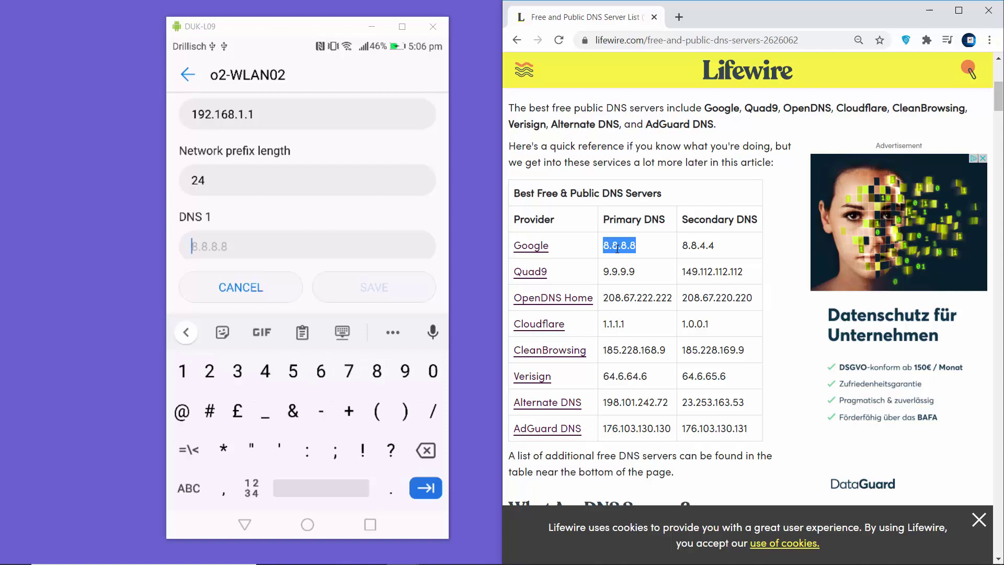
pyautogui.write('8.8.')
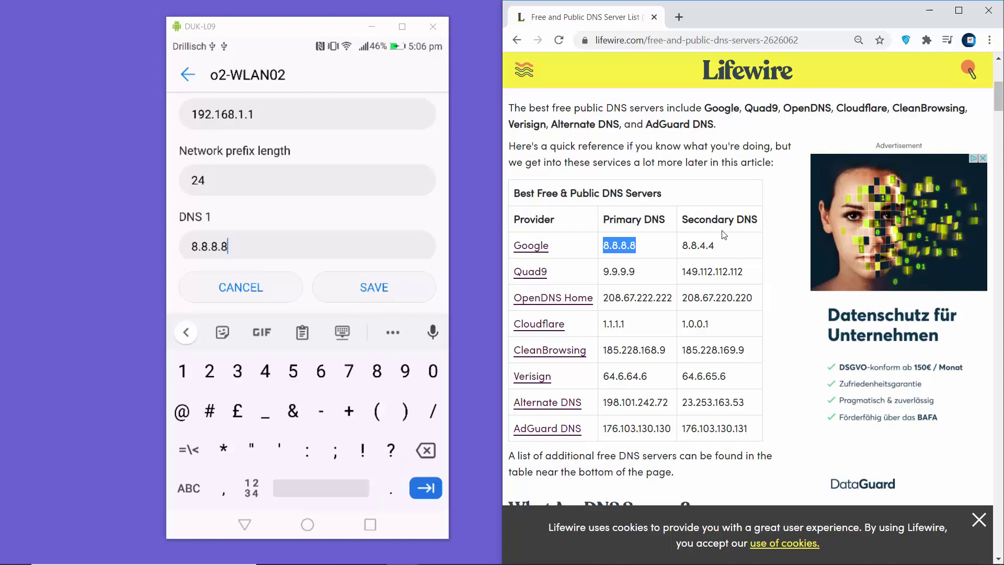
# Set DNS 2 of the o2-WLAN02 network to Google's secondary DNS, 8.8.4.4.
pyautogui.click(698, 245)
pyautogui.doubleClick(699, 246)
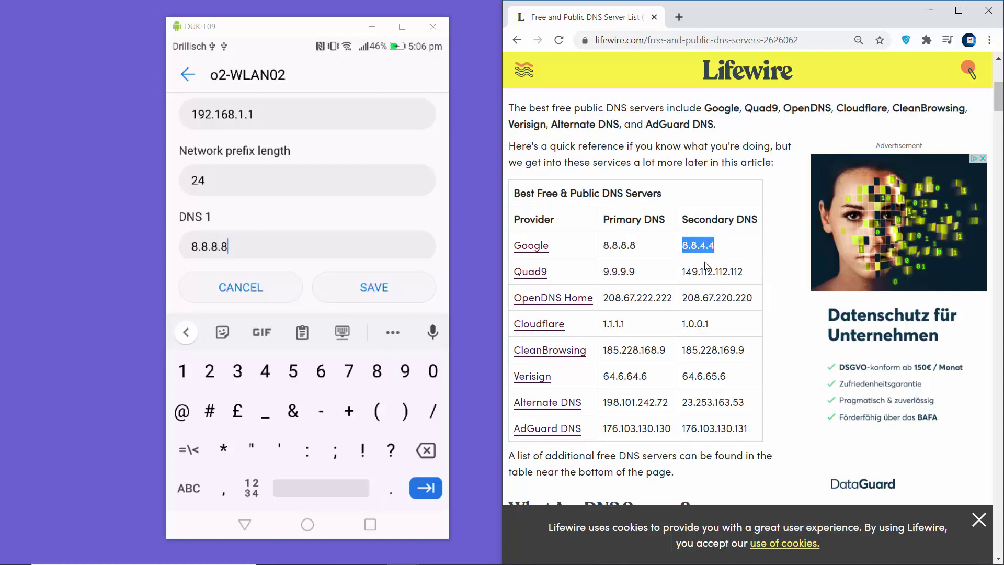
pyautogui.press('Tab')
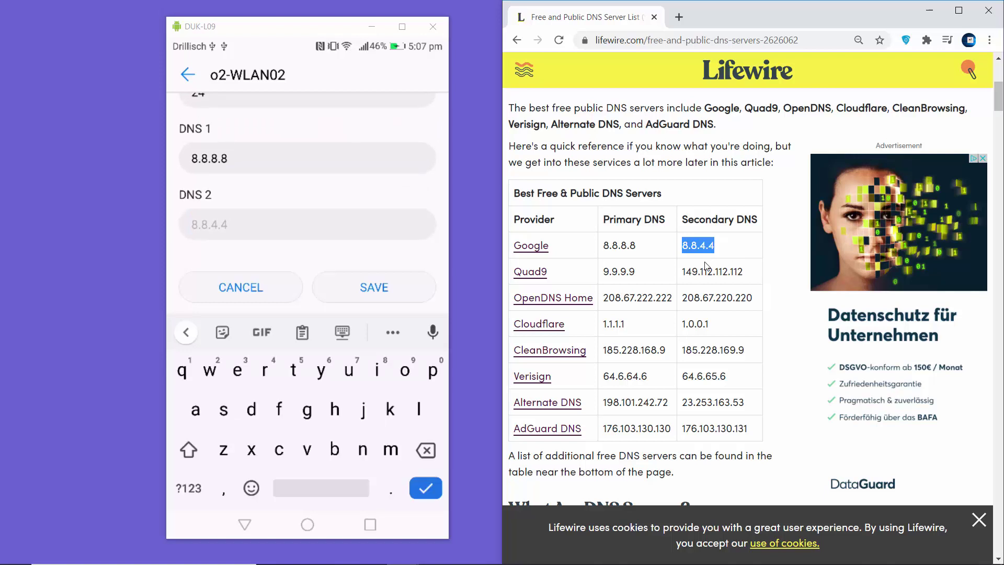
pyautogui.write('8.8.')
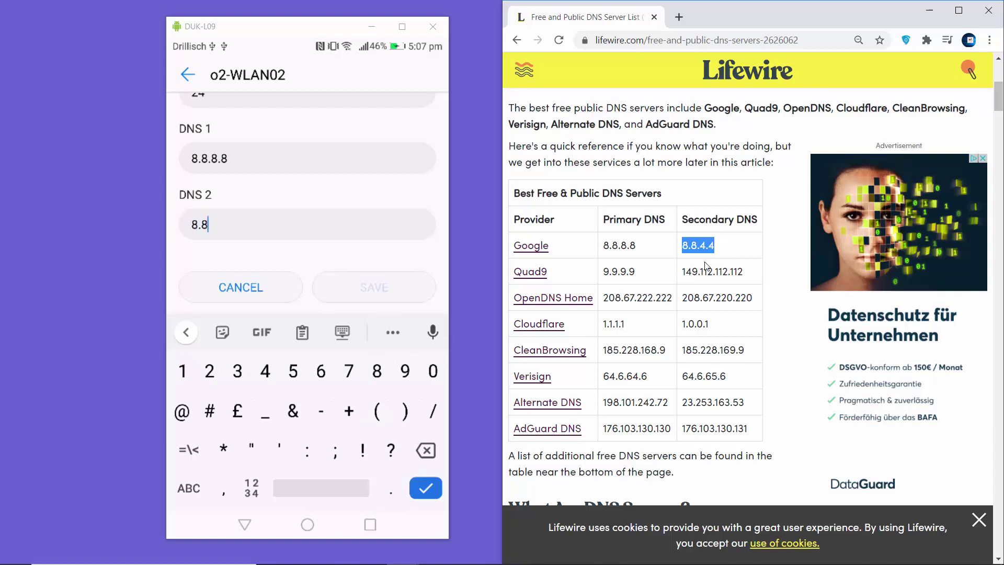
pyautogui.write('4.4')
# Highlight Cloudflare's primary and secondary DNS addresses in the Lifewire table, followed by Google's pair.
pyautogui.moveTo(628, 325); pyautogui.dragTo(614, 322)
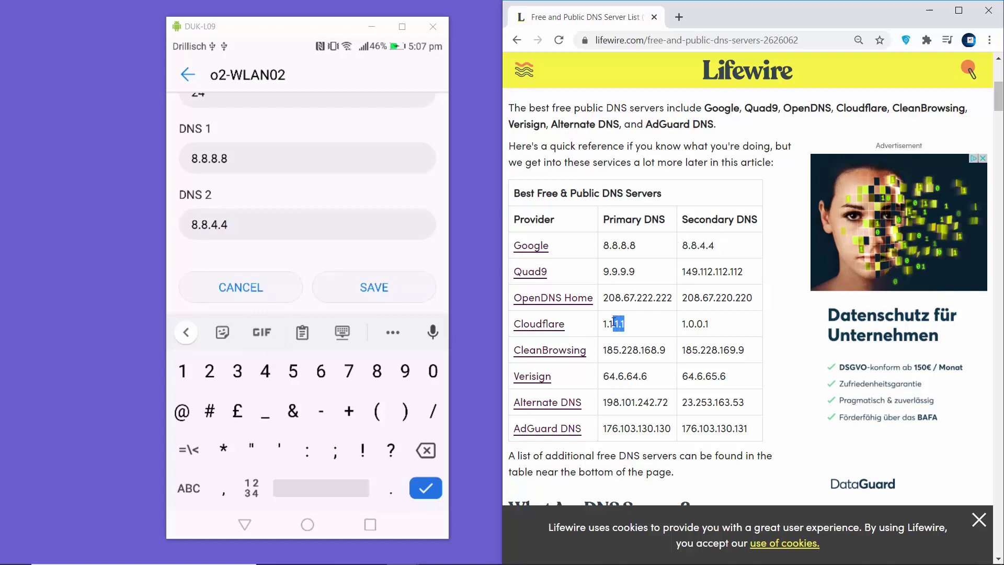
pyautogui.click(683, 325)
pyautogui.moveTo(683, 325); pyautogui.dragTo(713, 327)
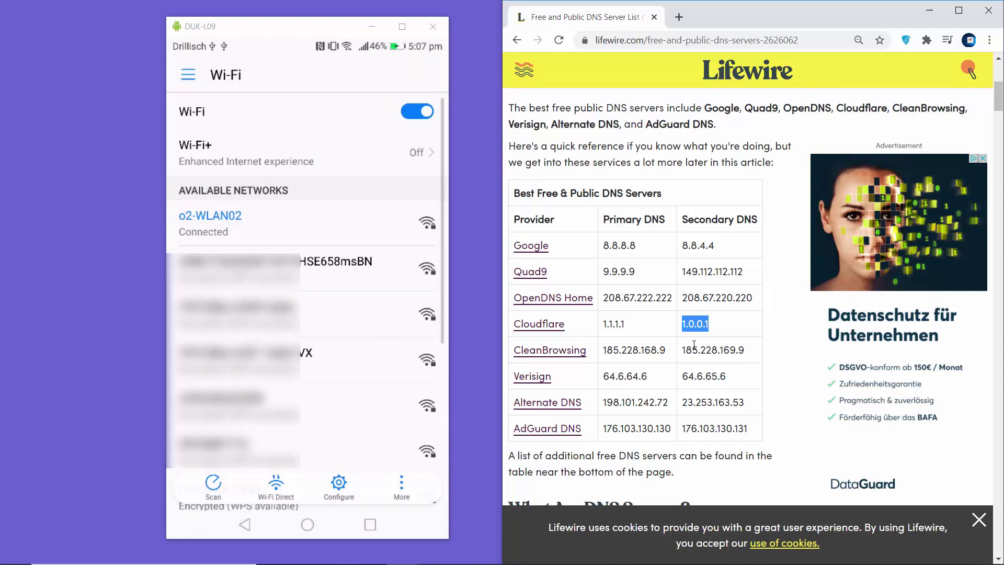
pyautogui.moveTo(605, 246); pyautogui.dragTo(724, 251)
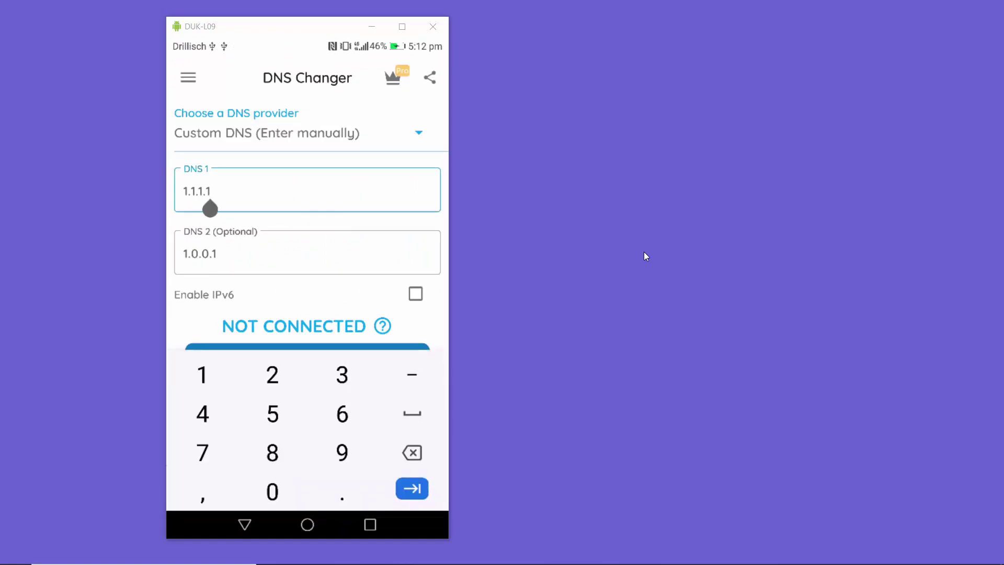
# Replace the custom DNS 1 address in DNS Changer with one beginning 198.168.
pyautogui.press('BackSpace')
pyautogui.press('BackSpace')
pyautogui.press('BackSpace')
pyautogui.press('BackSpace')
pyautogui.press('BackSpace')
pyautogui.press('BackSpace')
pyautogui.press('BackSpace')
pyautogui.write('198.168')
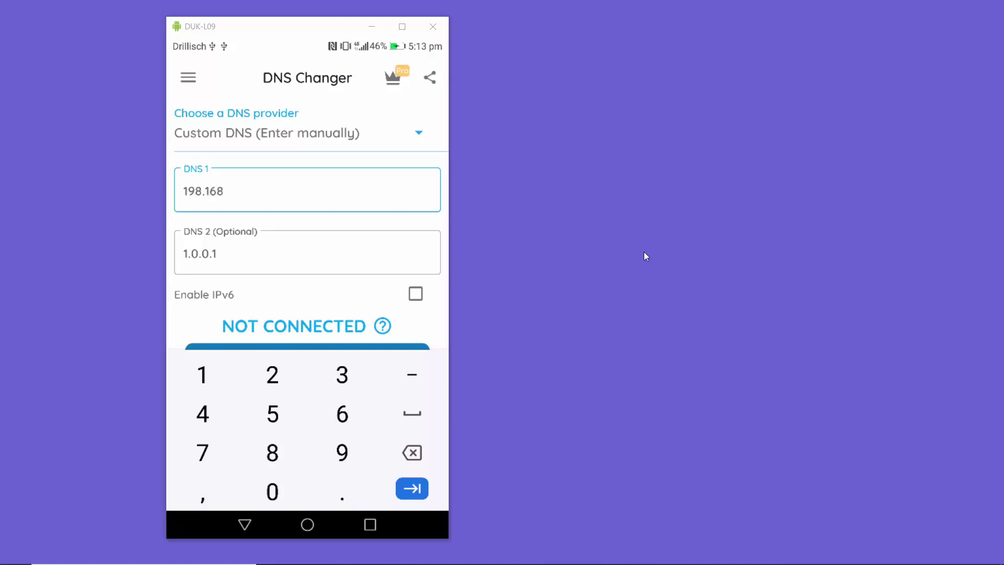